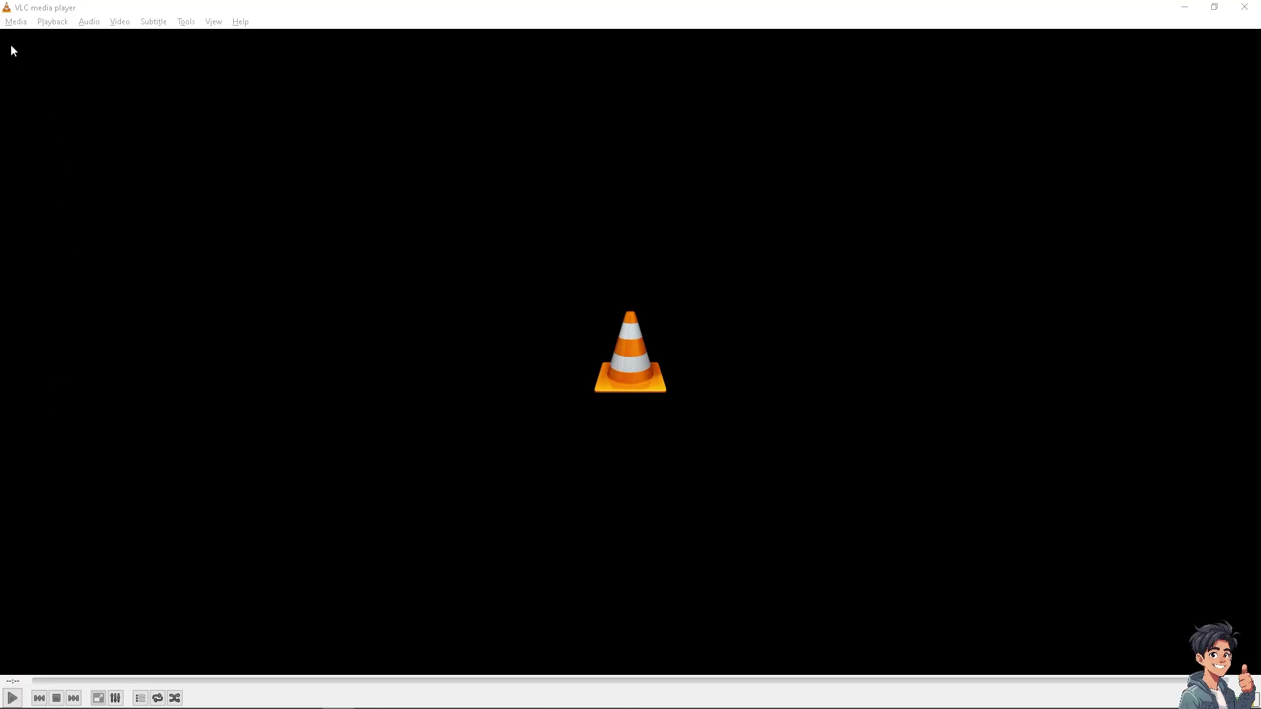
Add the dated mp4 clips to the Open Media file list, six videos in all
{"action": "left_click", "coordinate": [17, 24]}
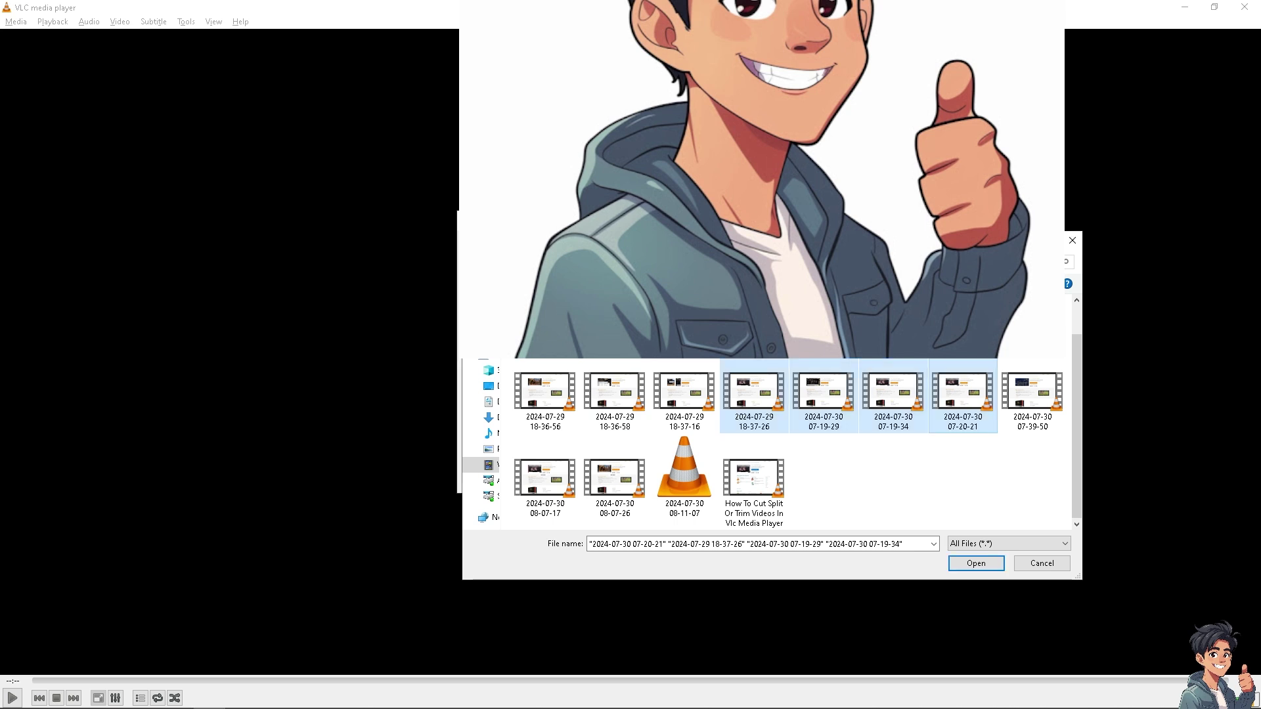
{"action": "key", "text": "Return"}
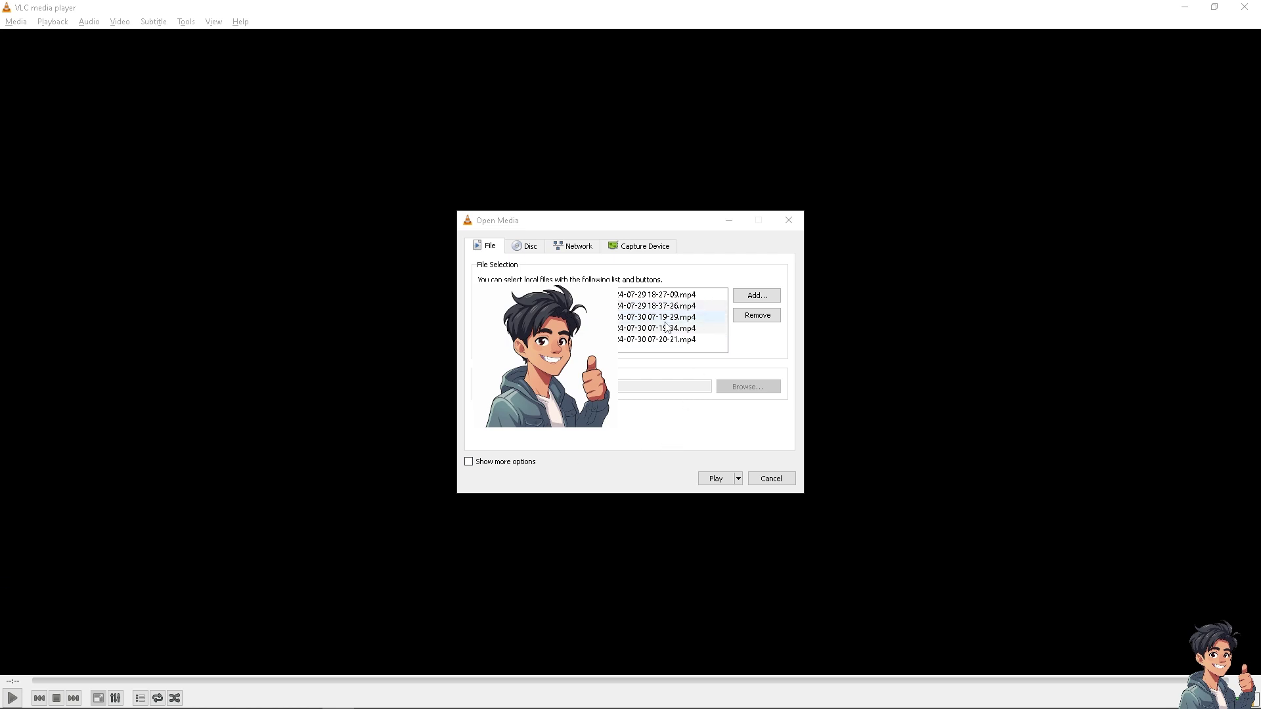
Choose Convert from the Play dropdown to open the Convert window for the clips
{"action": "left_click", "coordinate": [738, 482]}
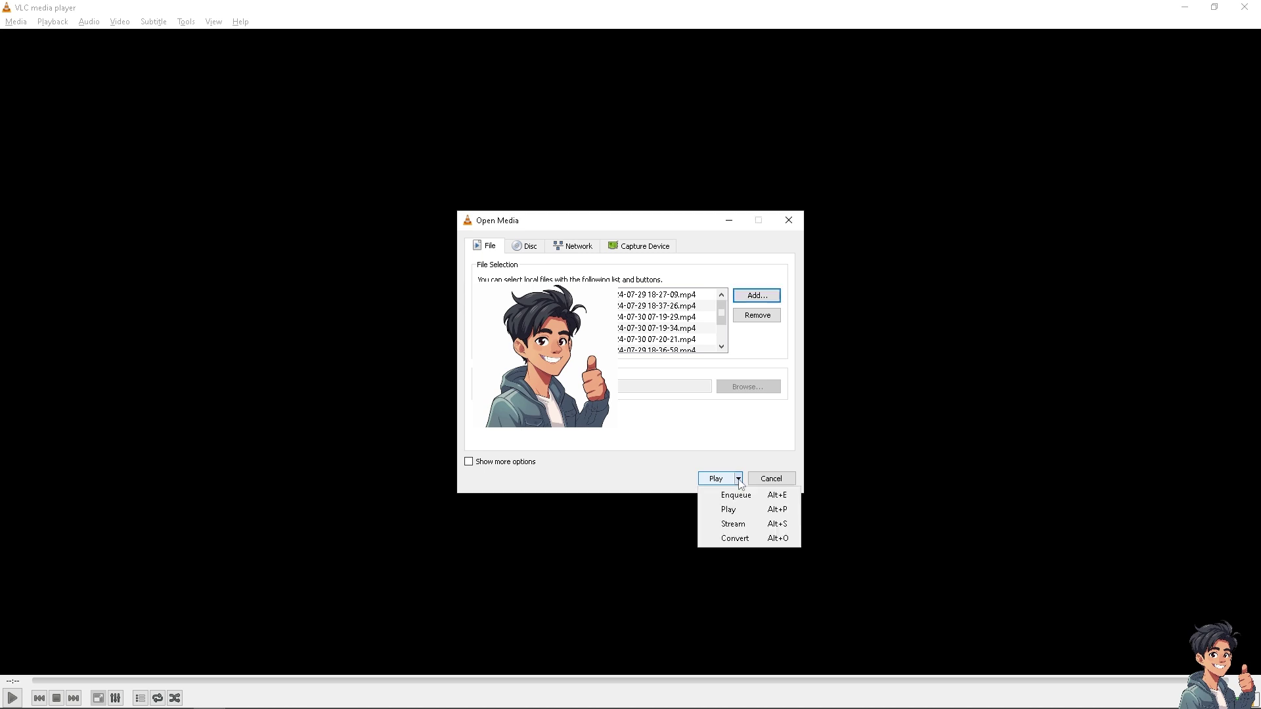
{"action": "left_click", "coordinate": [732, 539]}
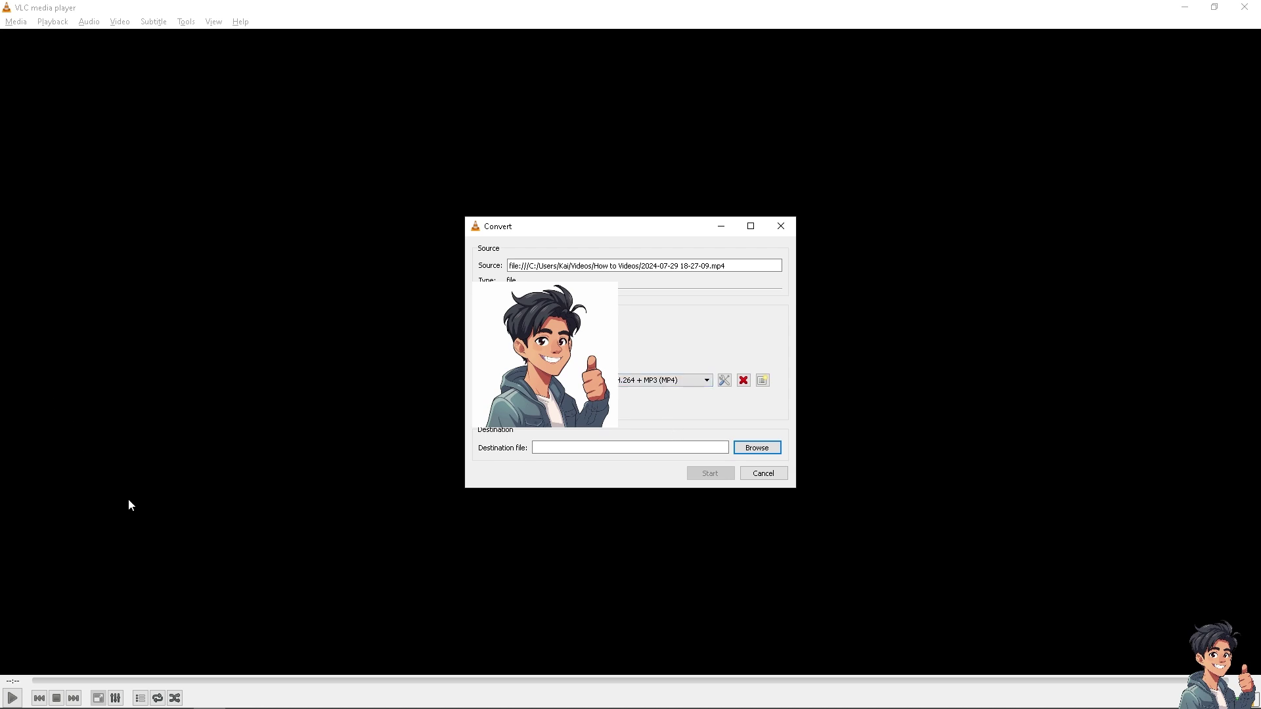
Set the destination to 'How to Merge Multiple Video Clips with VLC player.mp4'
{"action": "left_click", "coordinate": [768, 451]}
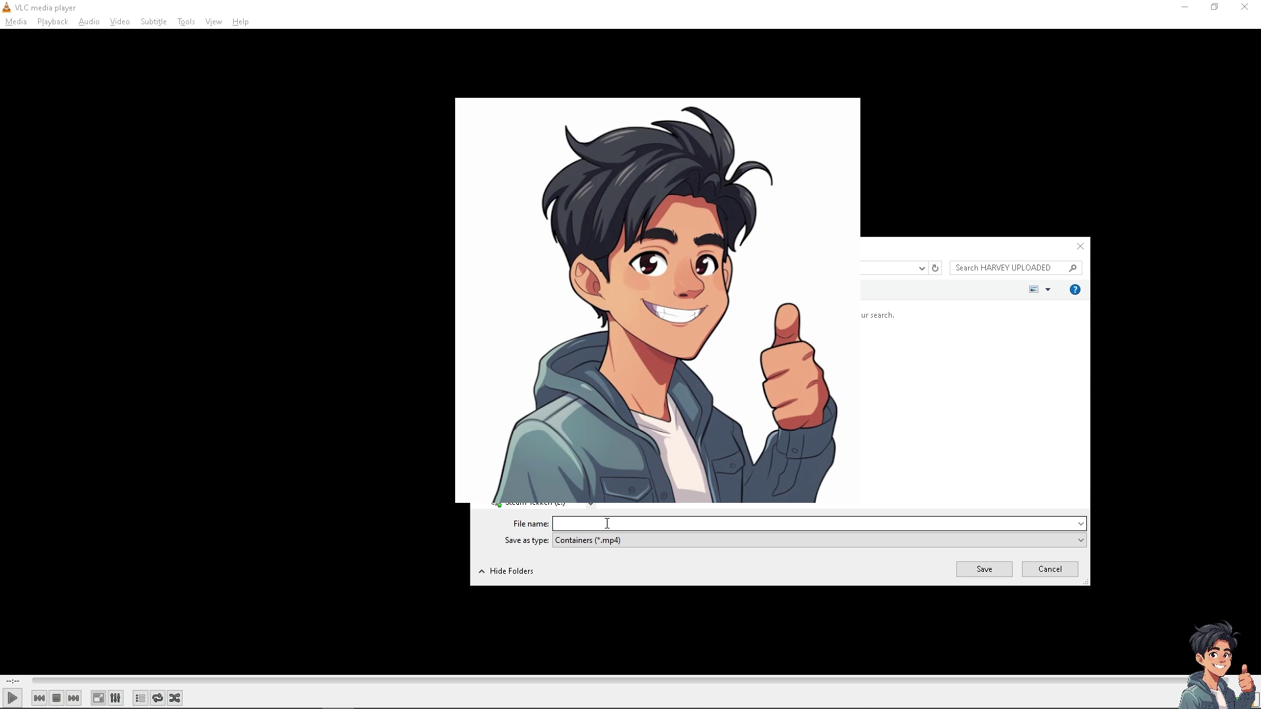
{"action": "left_click", "coordinate": [608, 524]}
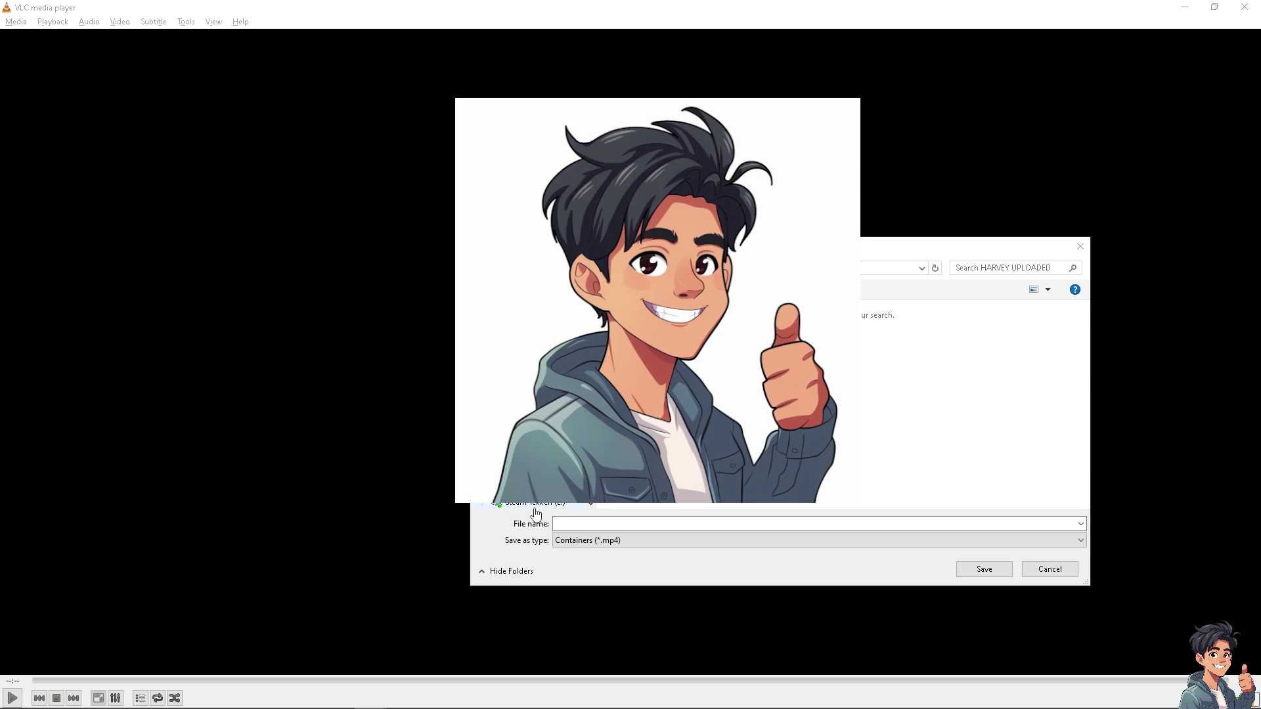
{"action": "left_click", "coordinate": [572, 523]}
{"action": "type", "text": "How to Merge Multiple Video Clips with VLC player"}
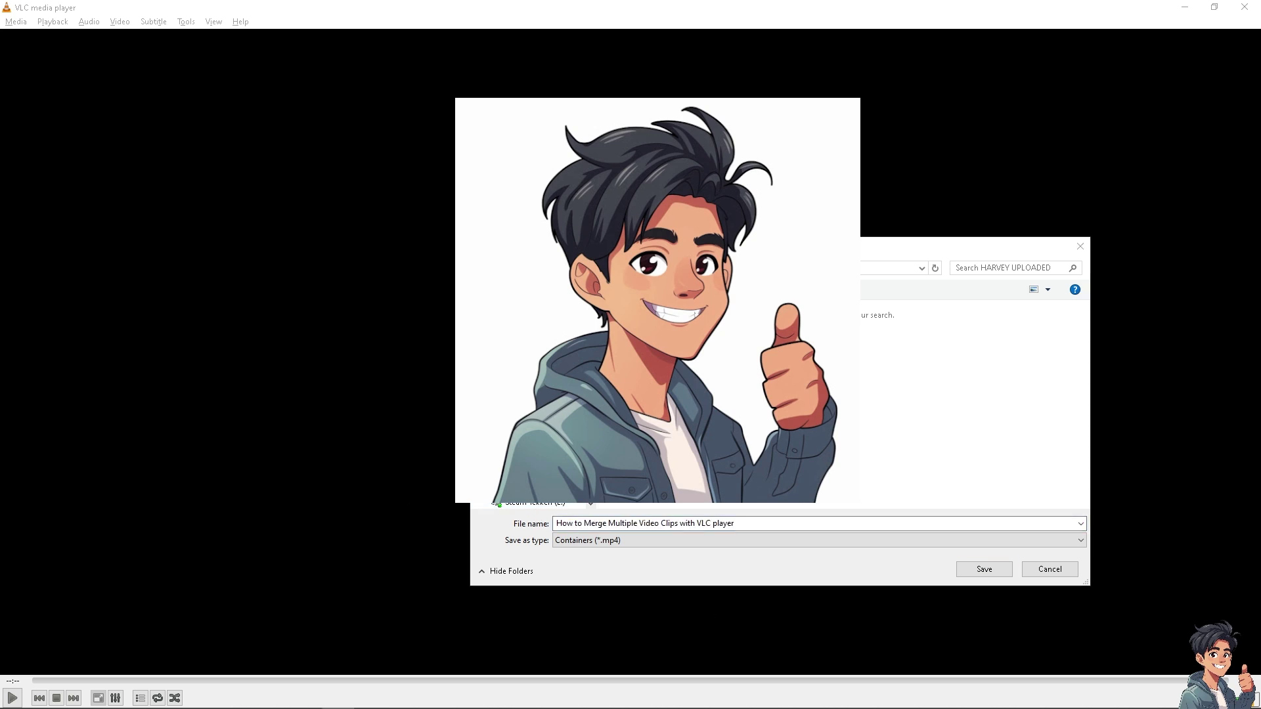
{"action": "key", "text": "Return"}
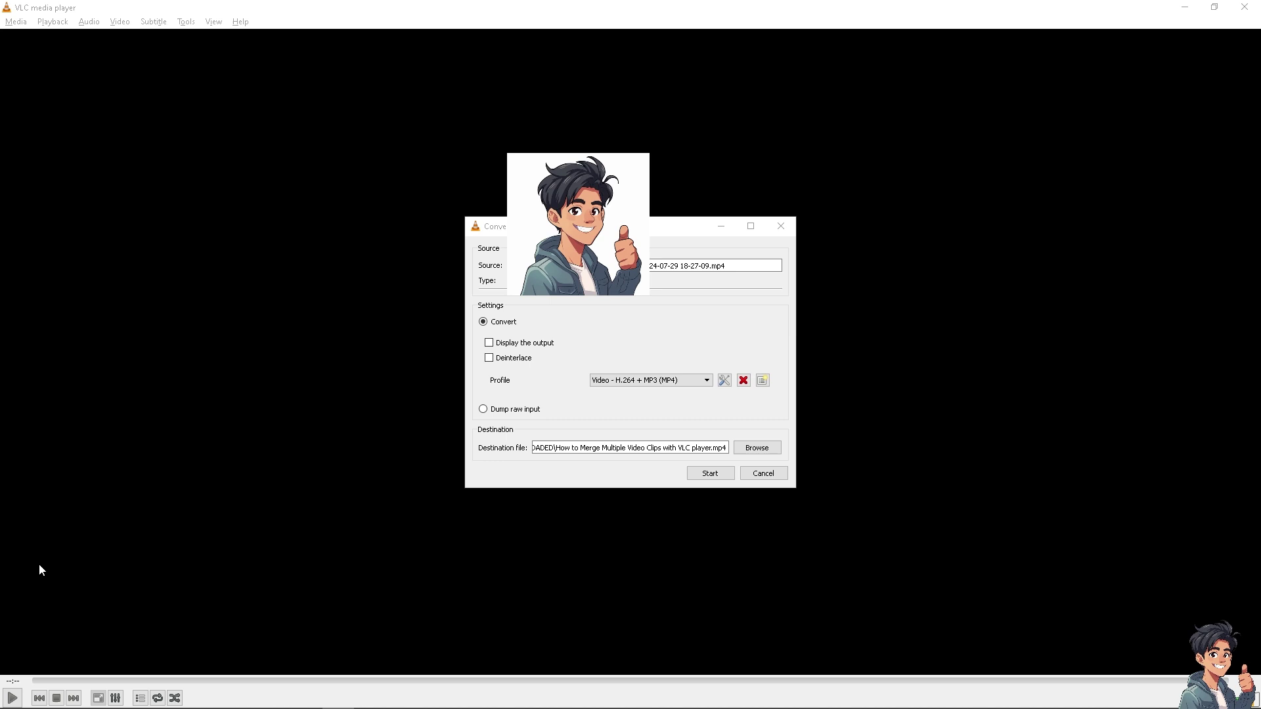
Start converting the clips to the H.264 + MP3 (MP4) output file
{"action": "key", "text": "Return"}
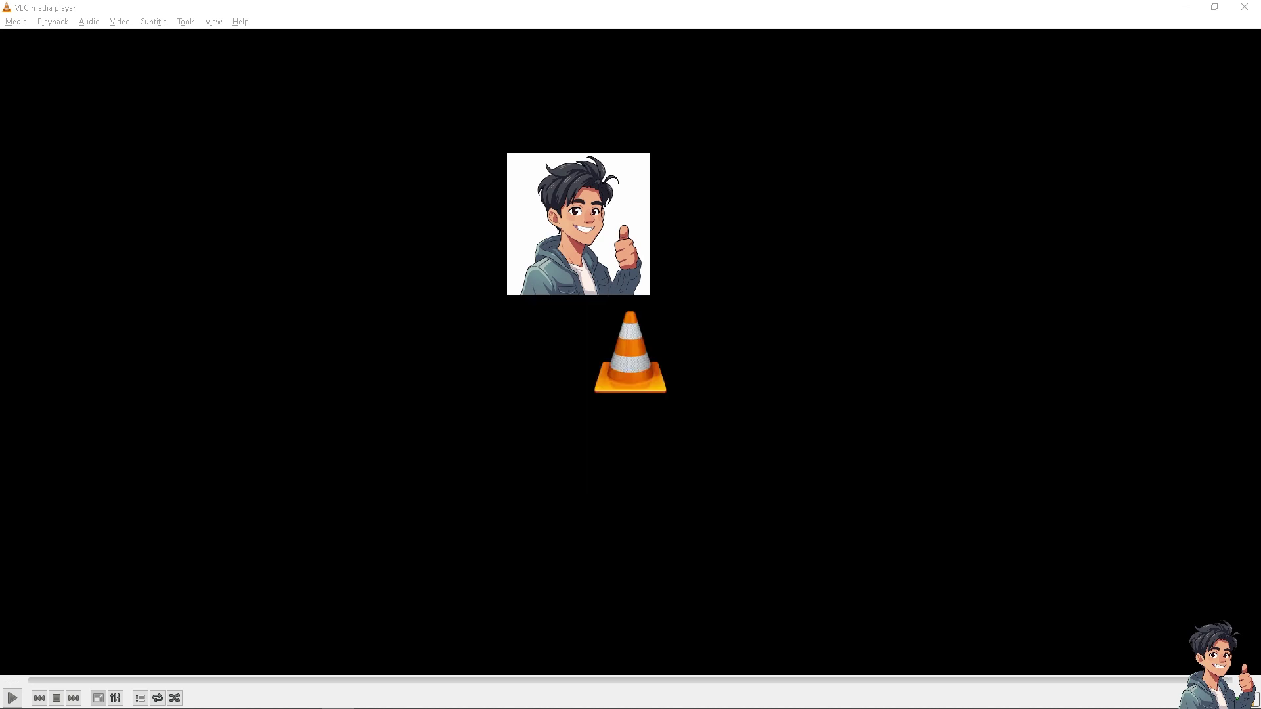